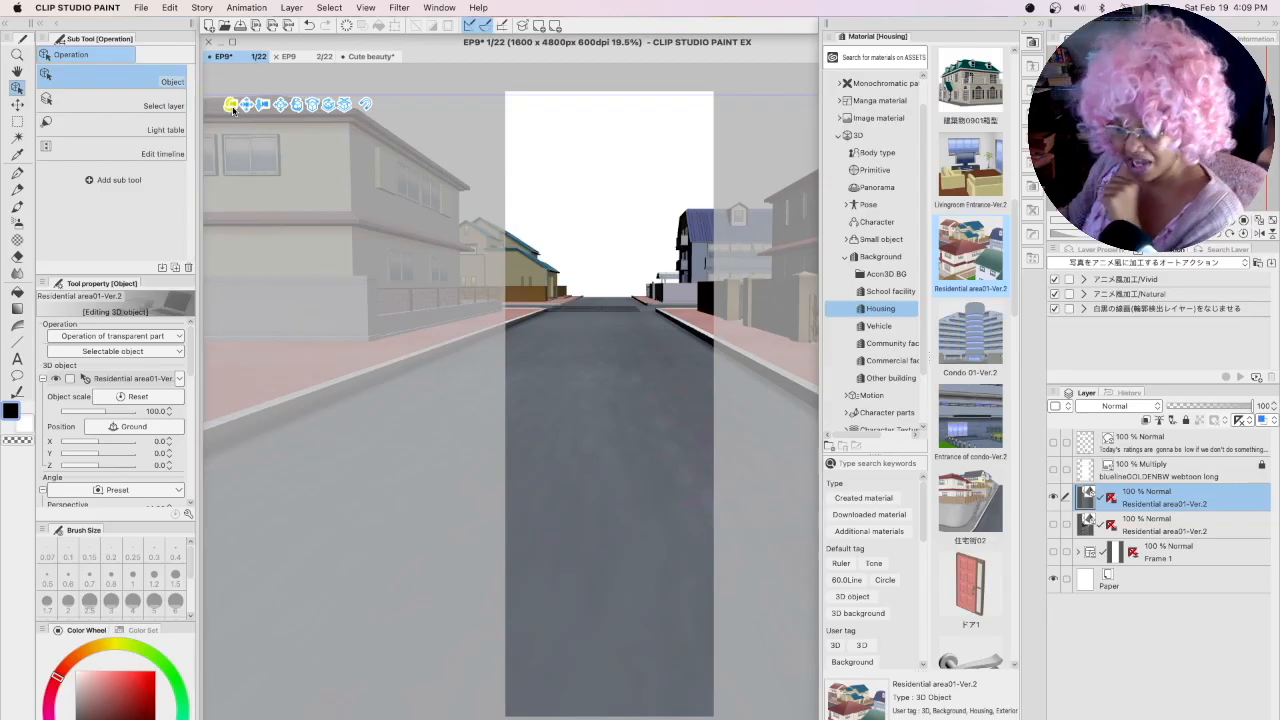
- Orbit, pan and dolly the camera around the residential area model to try raised views over the intersection
{"action": "left_click_drag", "start_coordinate": [232, 110], "coordinate": [587, 162]}
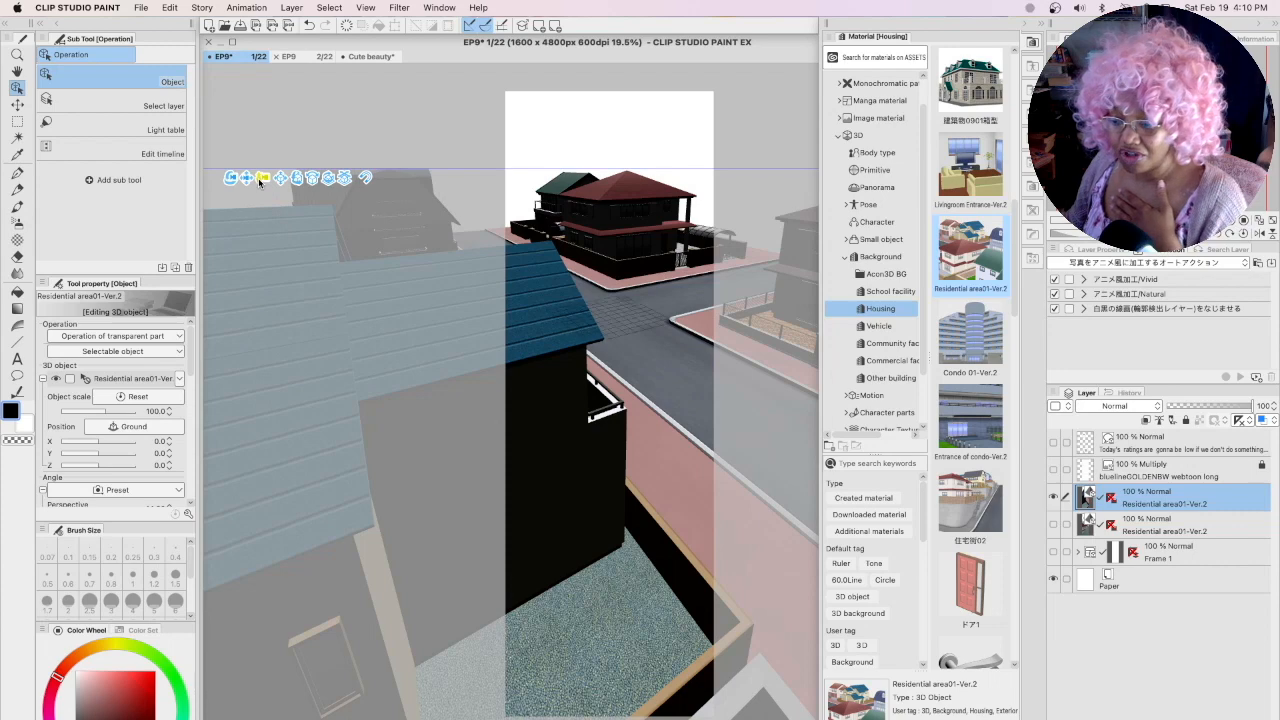
{"action": "left_click_drag", "start_coordinate": [261, 181], "coordinate": [263, 238]}
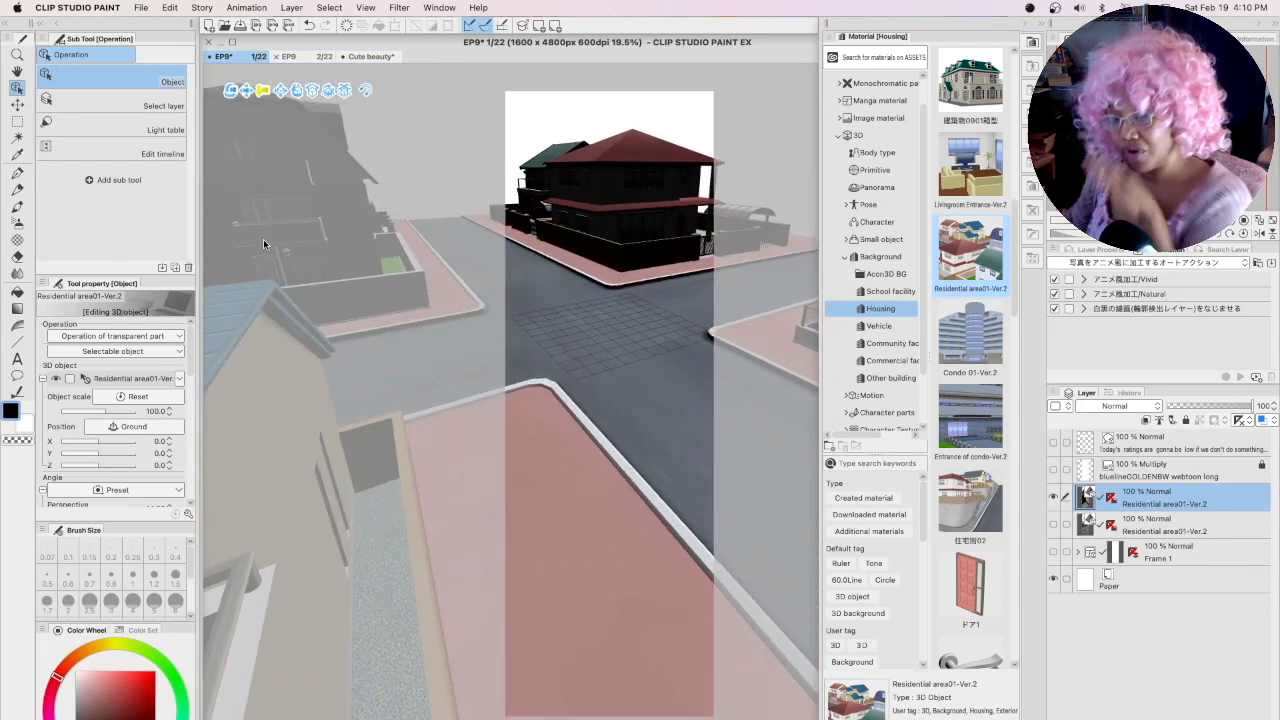
{"action": "left_click_drag", "start_coordinate": [263, 239], "coordinate": [267, 183]}
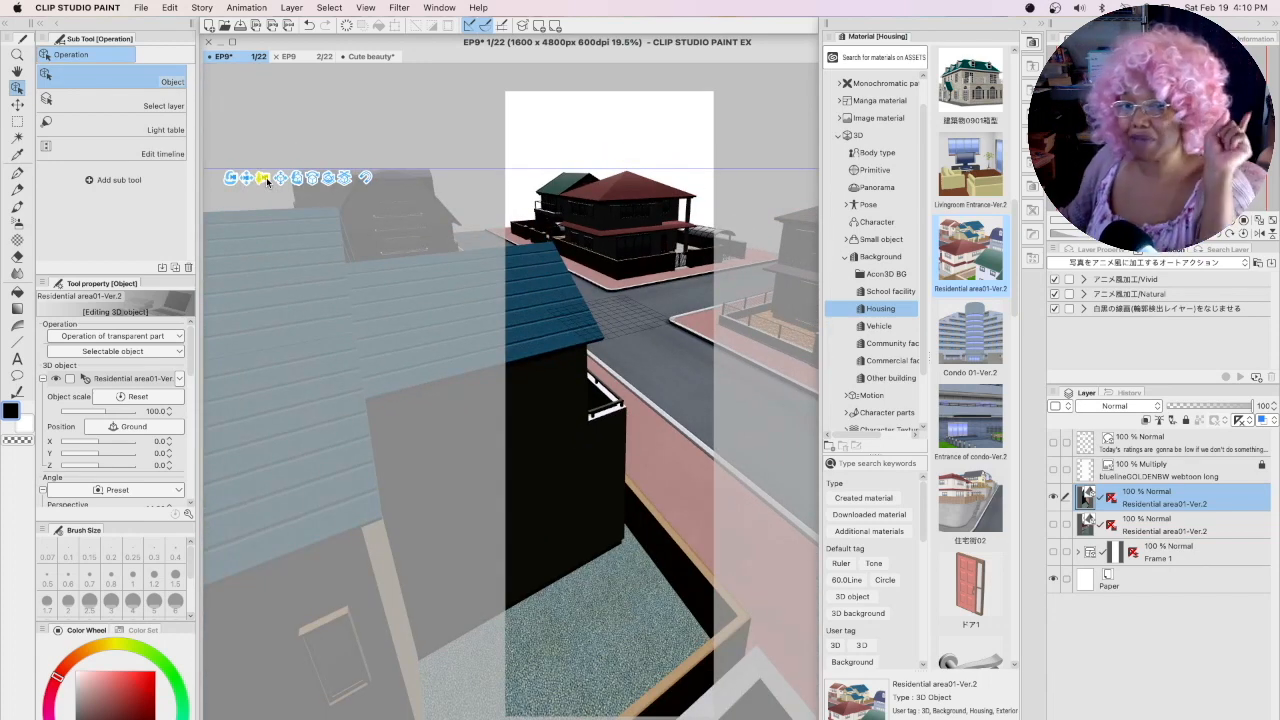
{"action": "left_click_drag", "start_coordinate": [267, 181], "coordinate": [270, 189]}
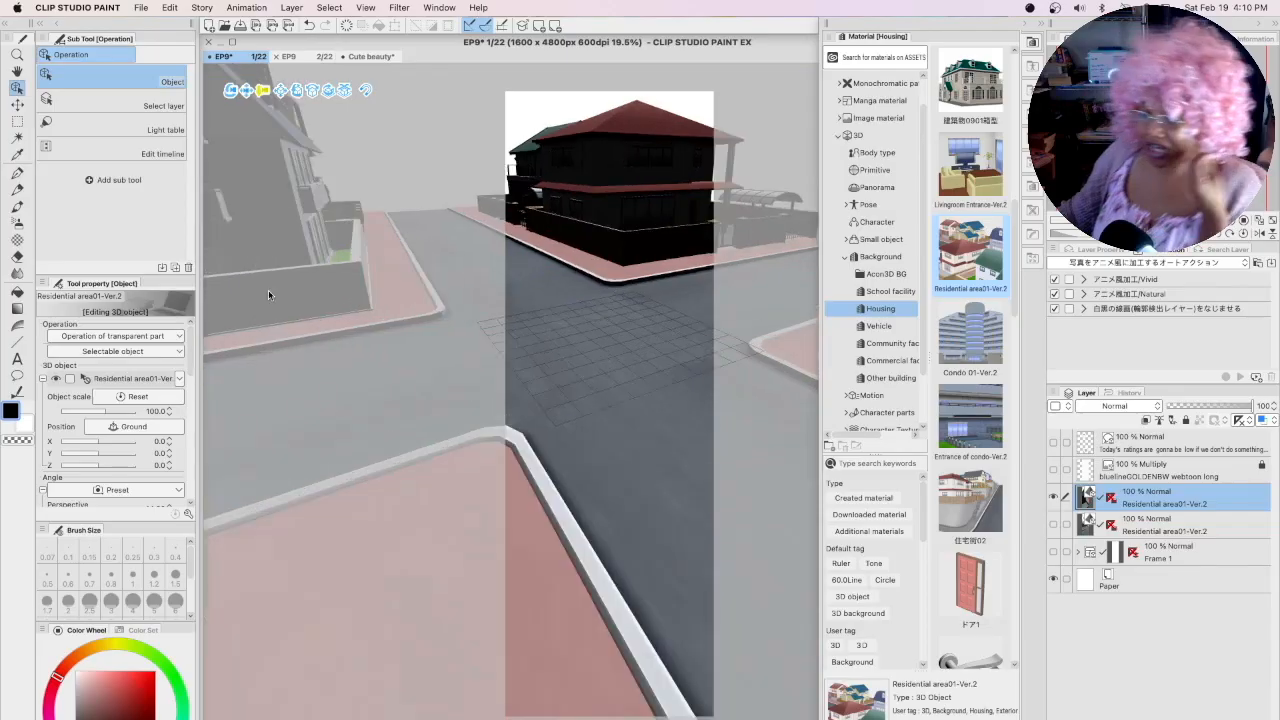
{"action": "left_click_drag", "start_coordinate": [268, 292], "coordinate": [232, 182]}
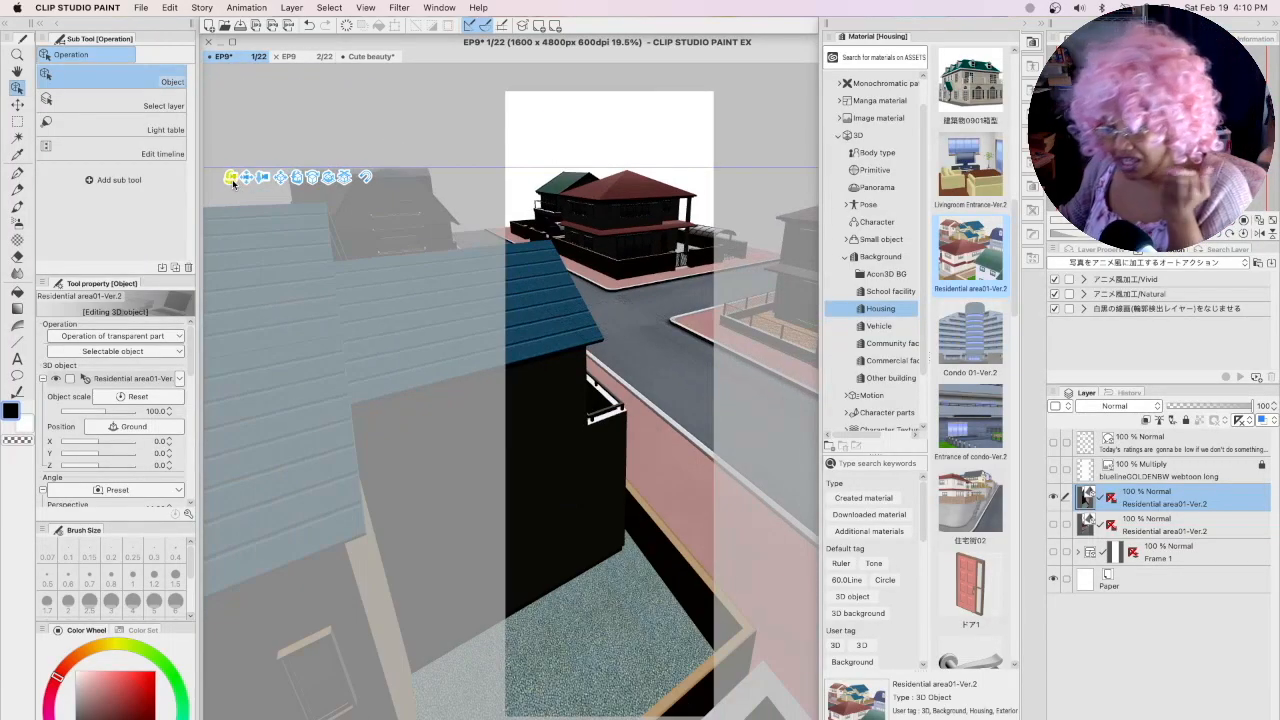
{"action": "left_click_drag", "start_coordinate": [231, 178], "coordinate": [270, 126]}
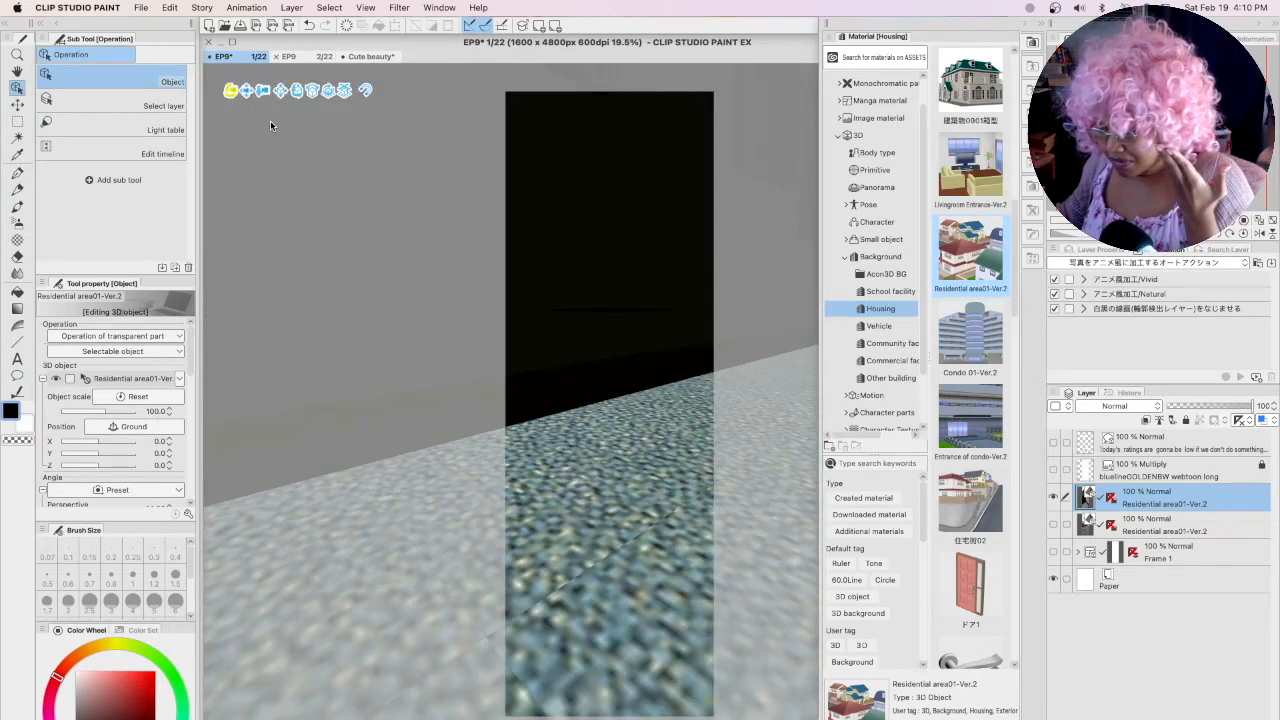
{"action": "left_click_drag", "start_coordinate": [277, 180], "coordinate": [295, 280]}
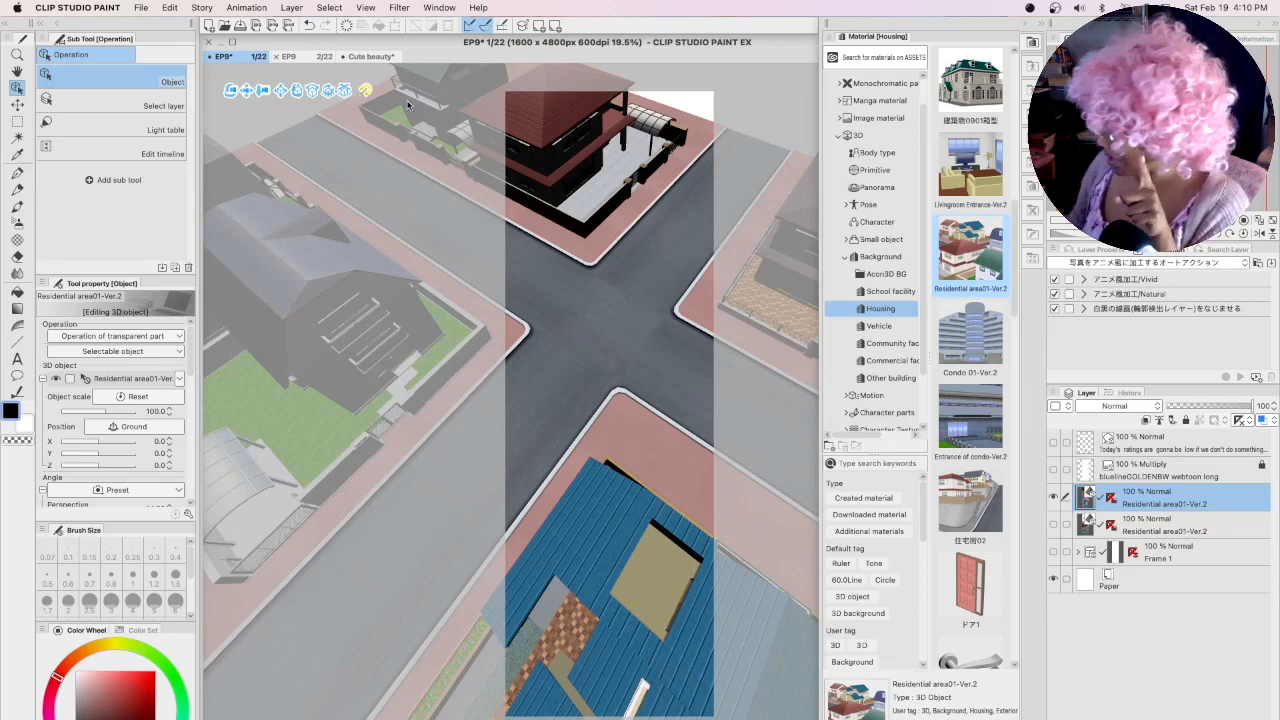
- Select the blueline webtoon layer and the text layer in turn, and reselect the upper Residential area01-Ver.2 layer
{"action": "left_click", "coordinate": [1208, 477]}
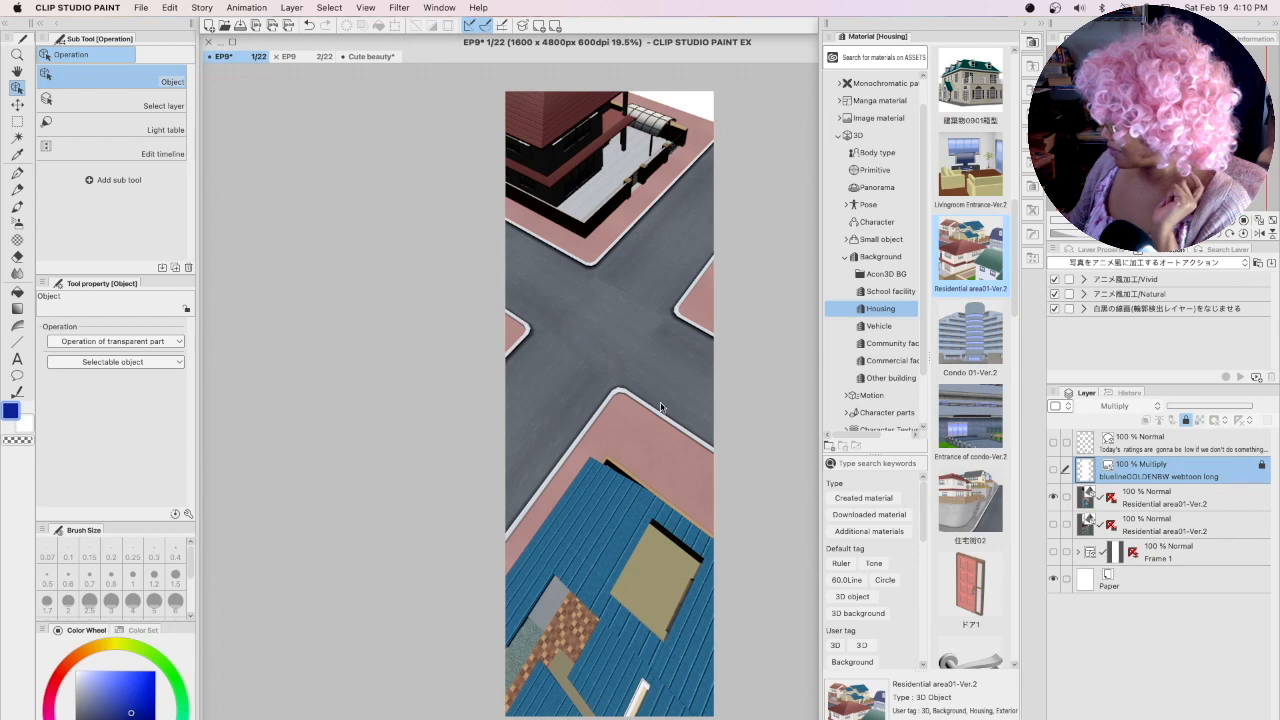
{"action": "left_click", "coordinate": [1161, 436]}
{"action": "scroll", "coordinate": [604, 399], "scroll_direction": "down", "scroll_amount": 10}
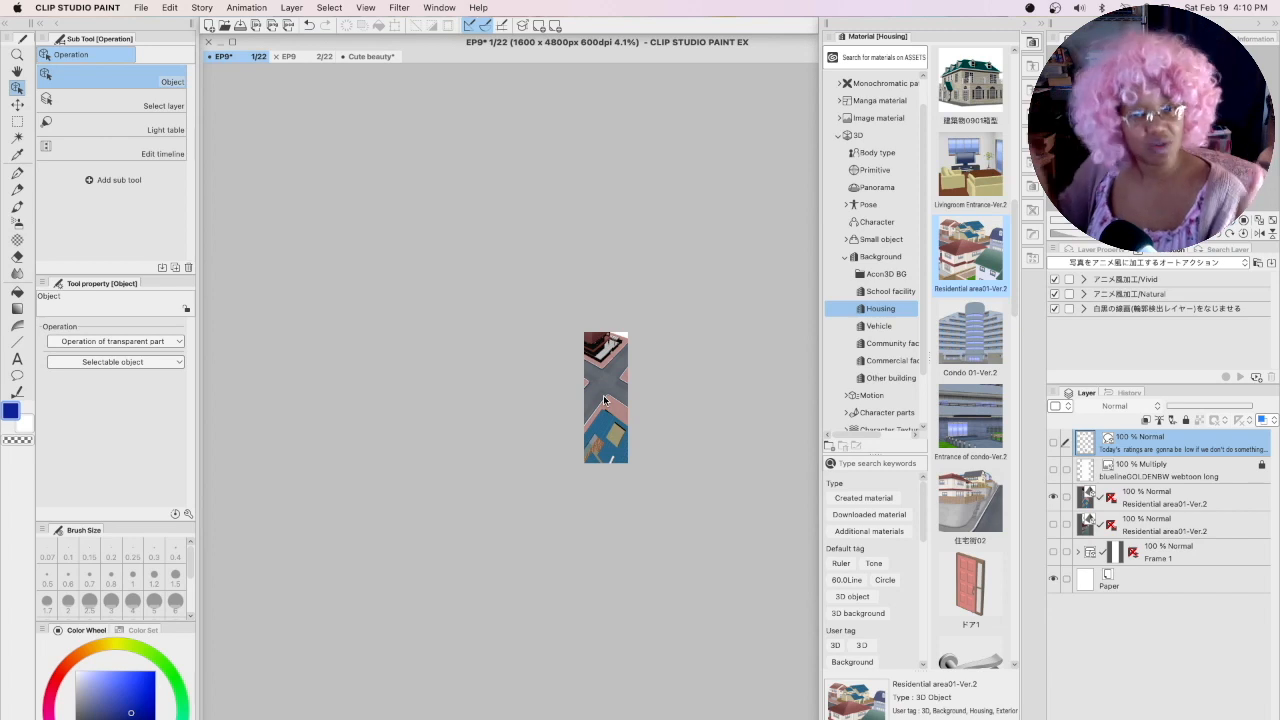
{"action": "left_click", "coordinate": [1200, 500]}
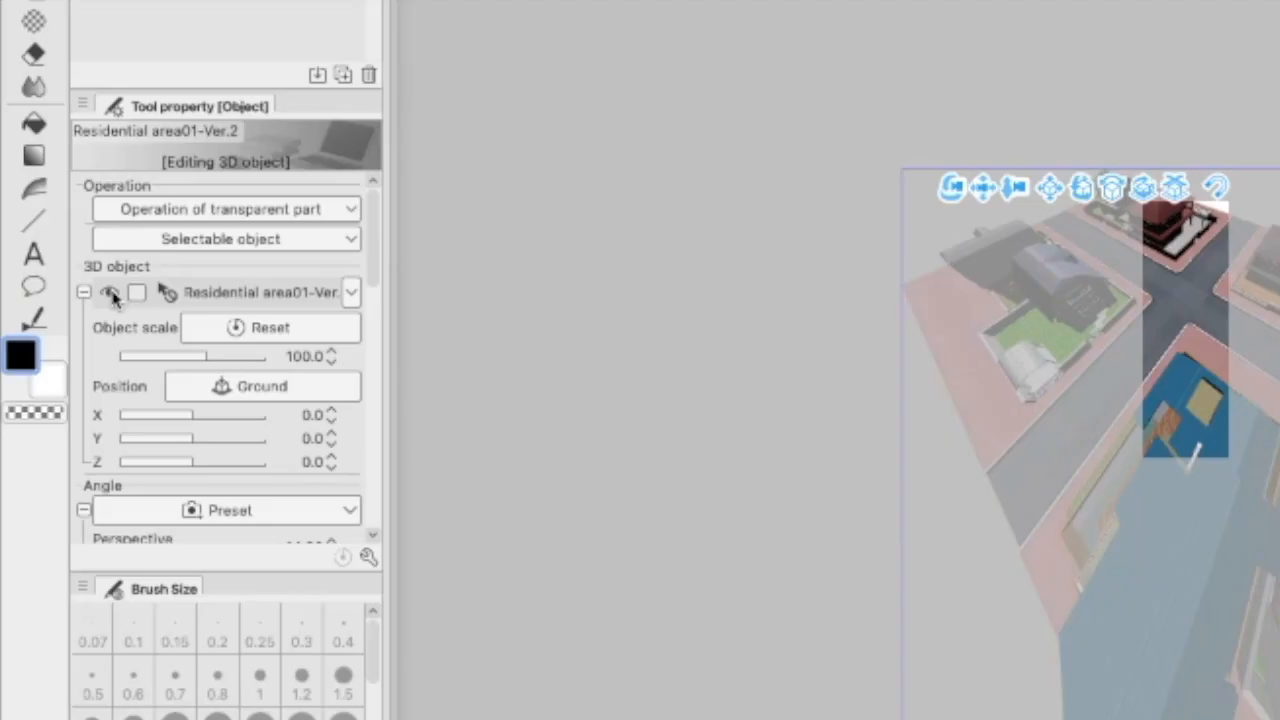
- Hide the Residential area01-Ver.2 3D object and show it again, twice in a row
{"action": "left_click", "coordinate": [112, 294]}
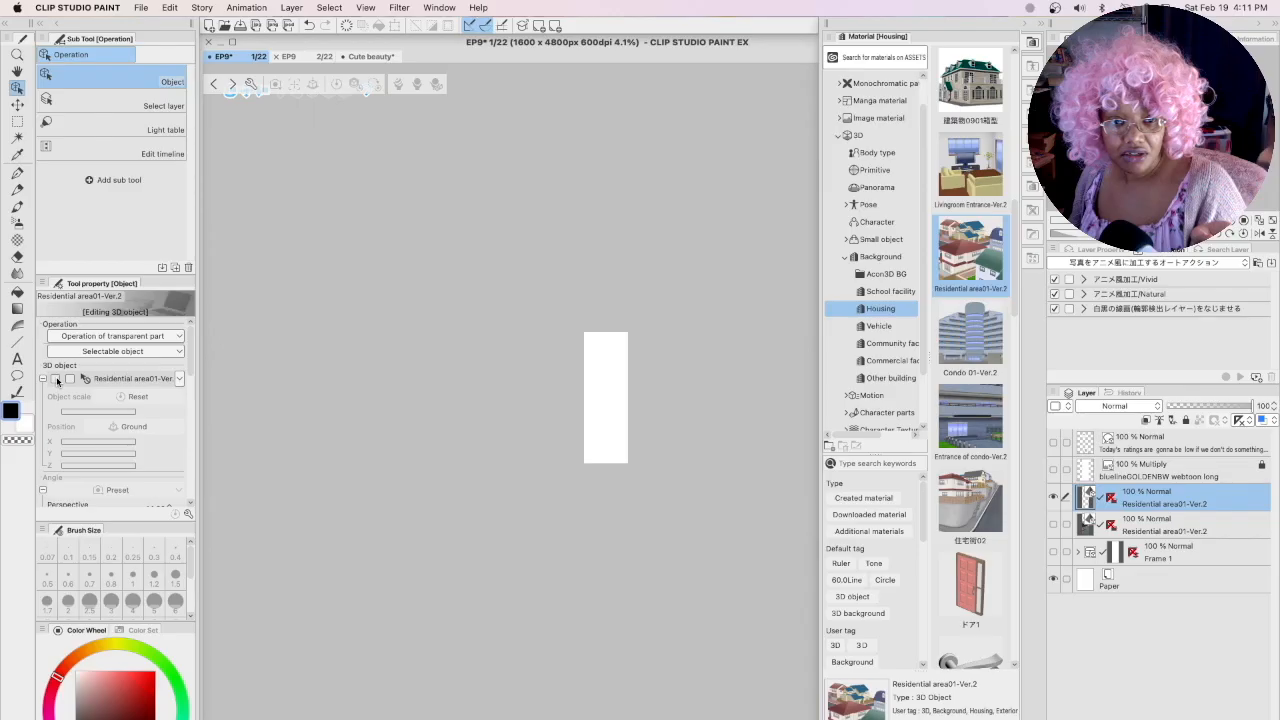
{"action": "left_click", "coordinate": [112, 294]}
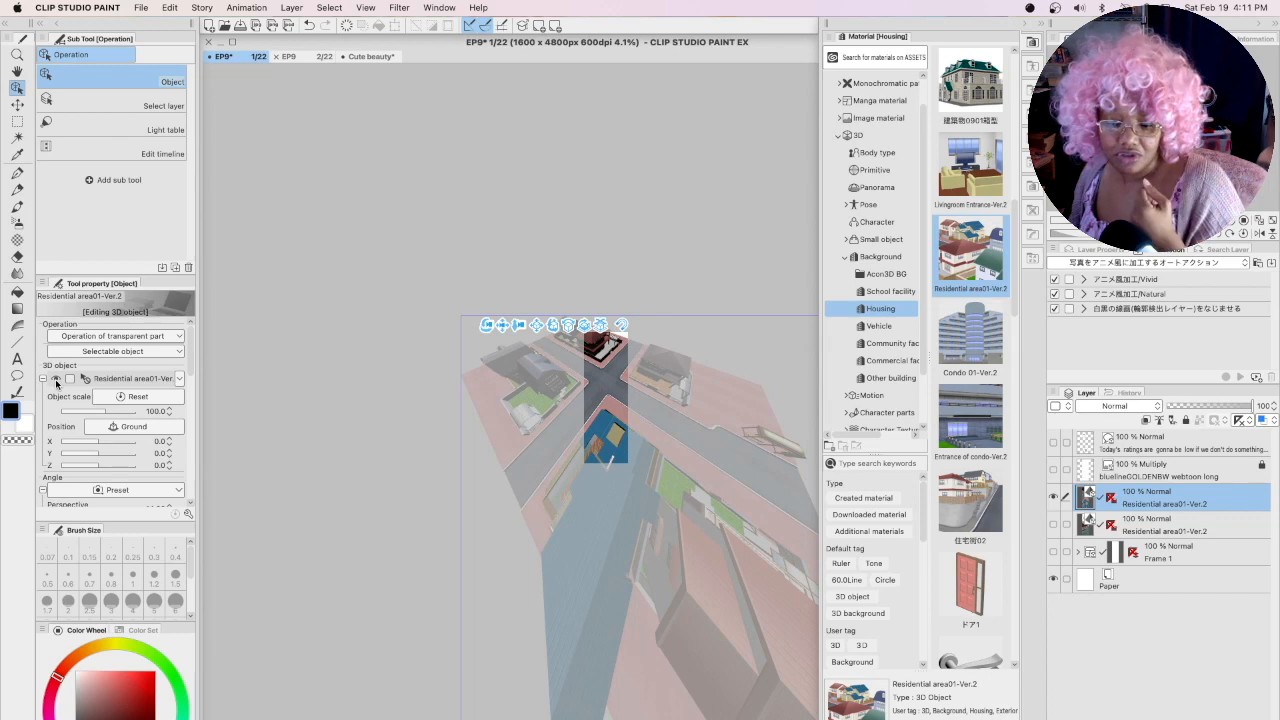
{"action": "left_click", "coordinate": [56, 379]}
{"action": "left_click", "coordinate": [56, 380]}
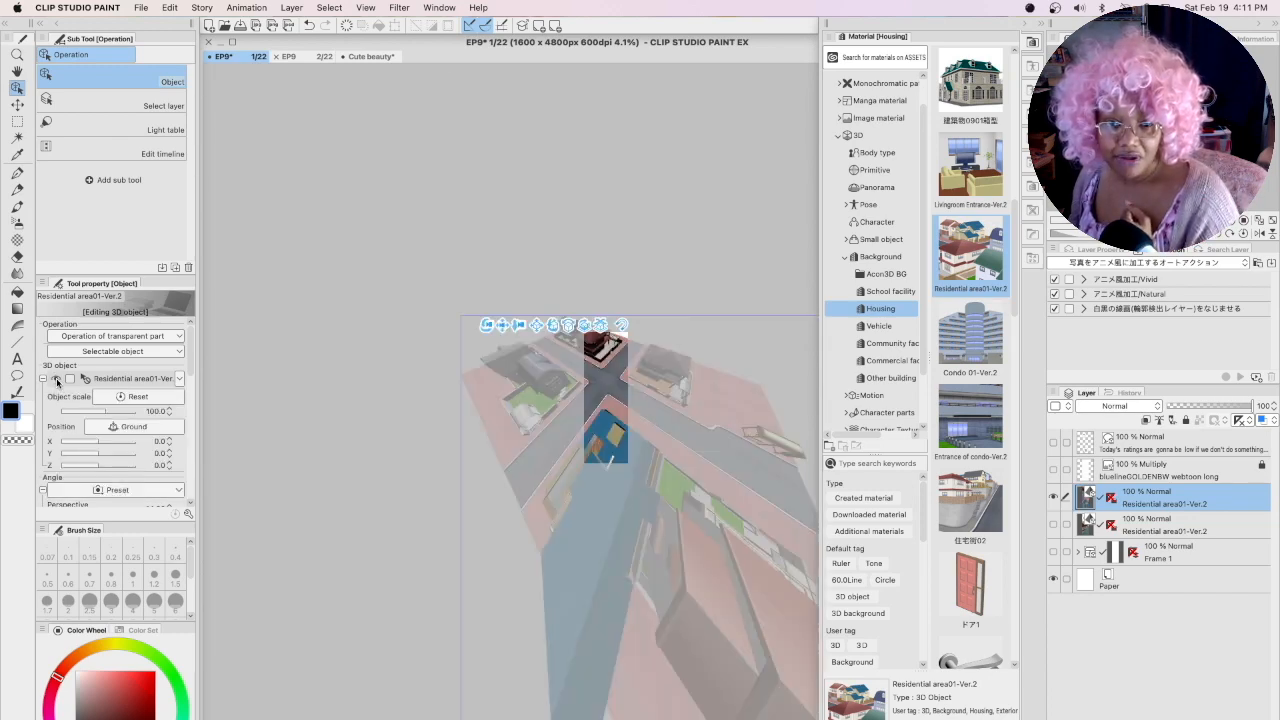
- Reselect the upper residential area 3D model at a closer zoom and collapse the material palette to widen the canvas
{"action": "left_click", "coordinate": [754, 462]}
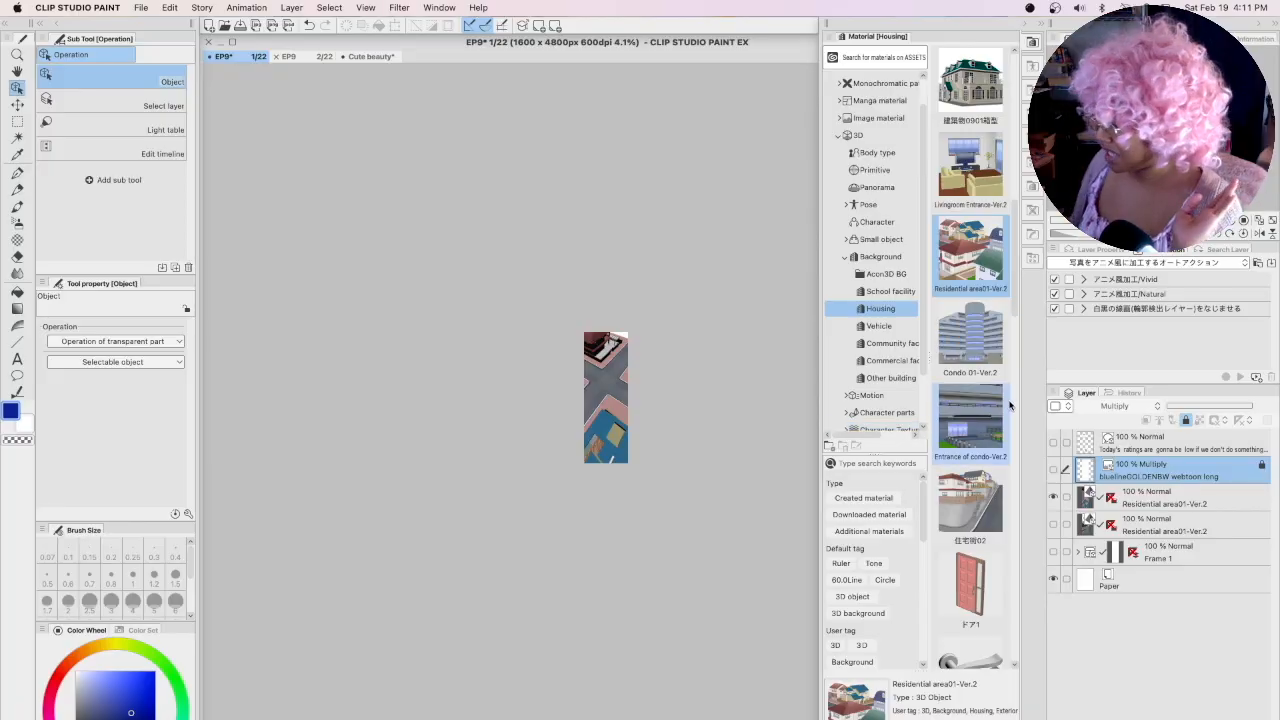
{"action": "scroll", "coordinate": [596, 367], "scroll_direction": "down", "scroll_amount": 1}
{"action": "scroll", "coordinate": [596, 367], "scroll_direction": "up", "scroll_amount": 6}
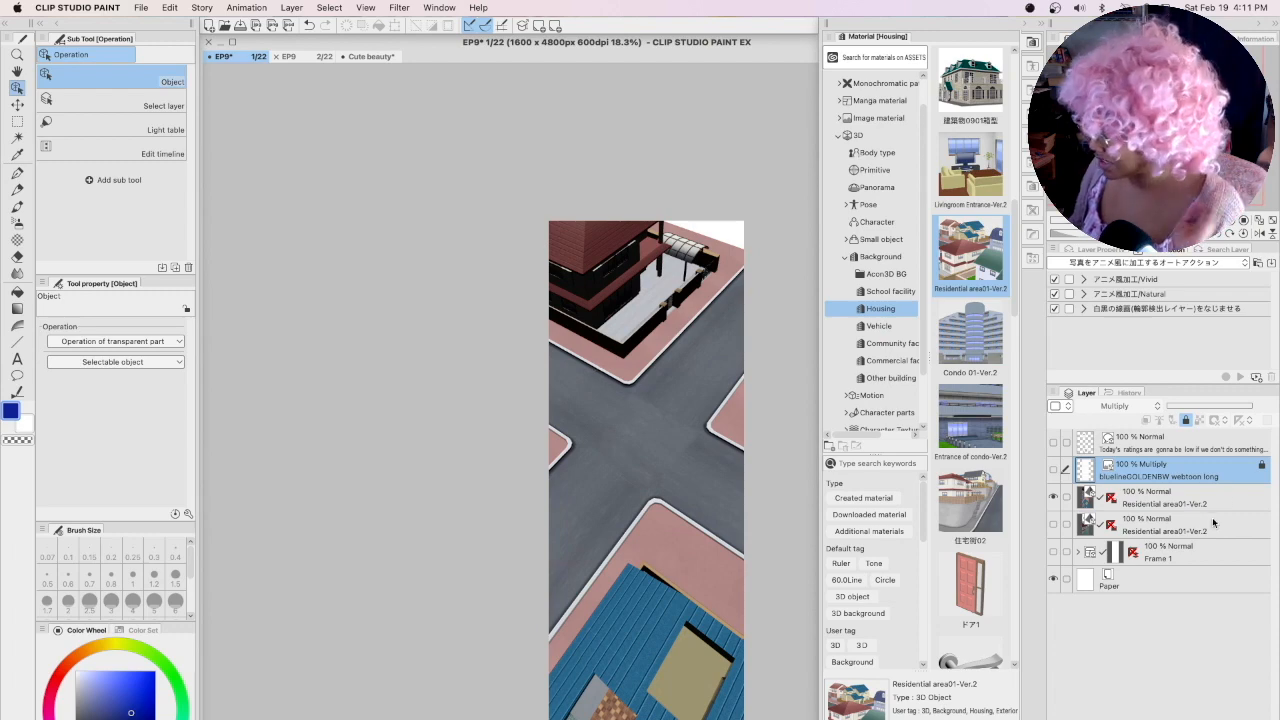
{"action": "left_click", "coordinate": [710, 487]}
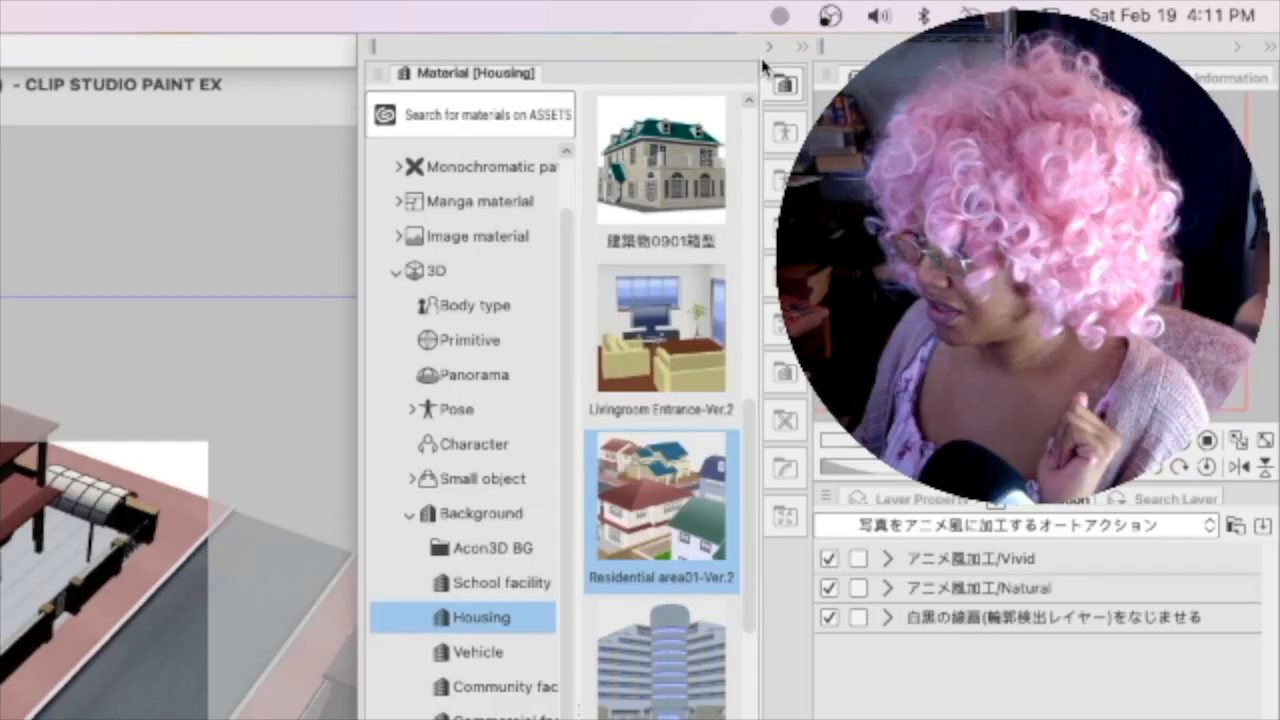
{"action": "left_click", "coordinate": [1025, 24]}
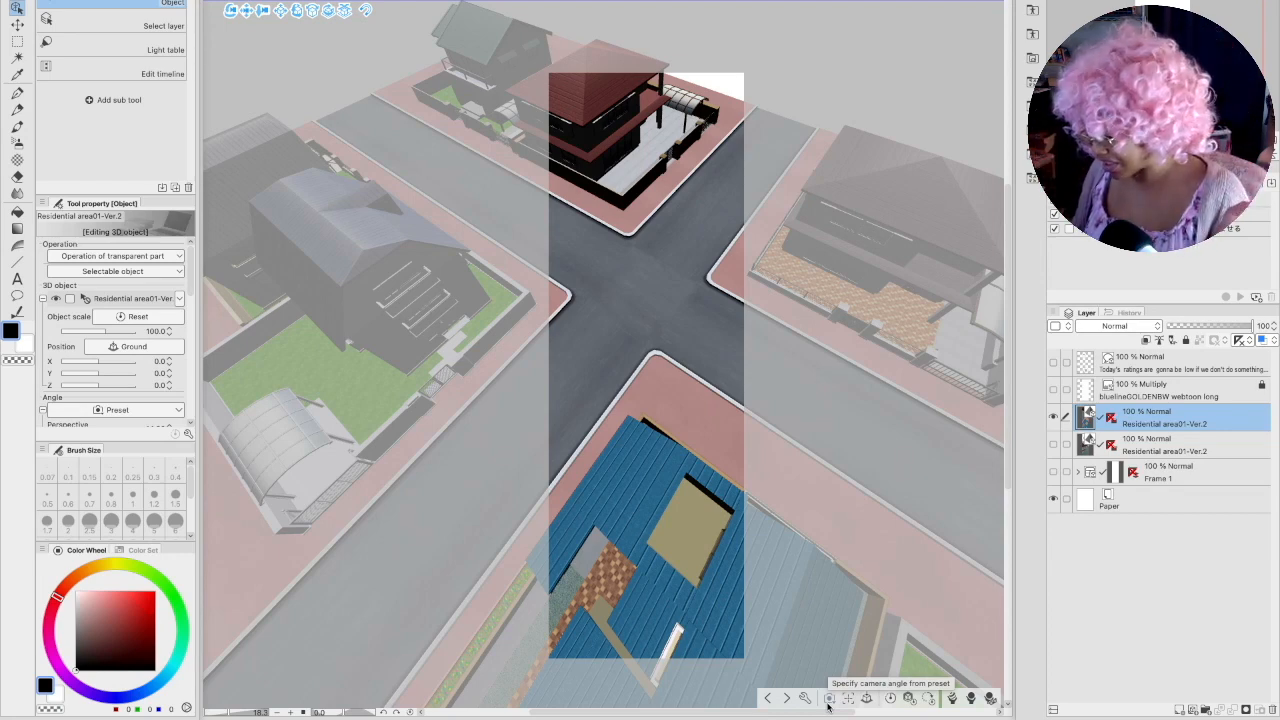
- Try the camera angle presets on the model: both House Closeup views, Along road, Bird's-eye view and the last Front of house
{"action": "left_click", "coordinate": [828, 700]}
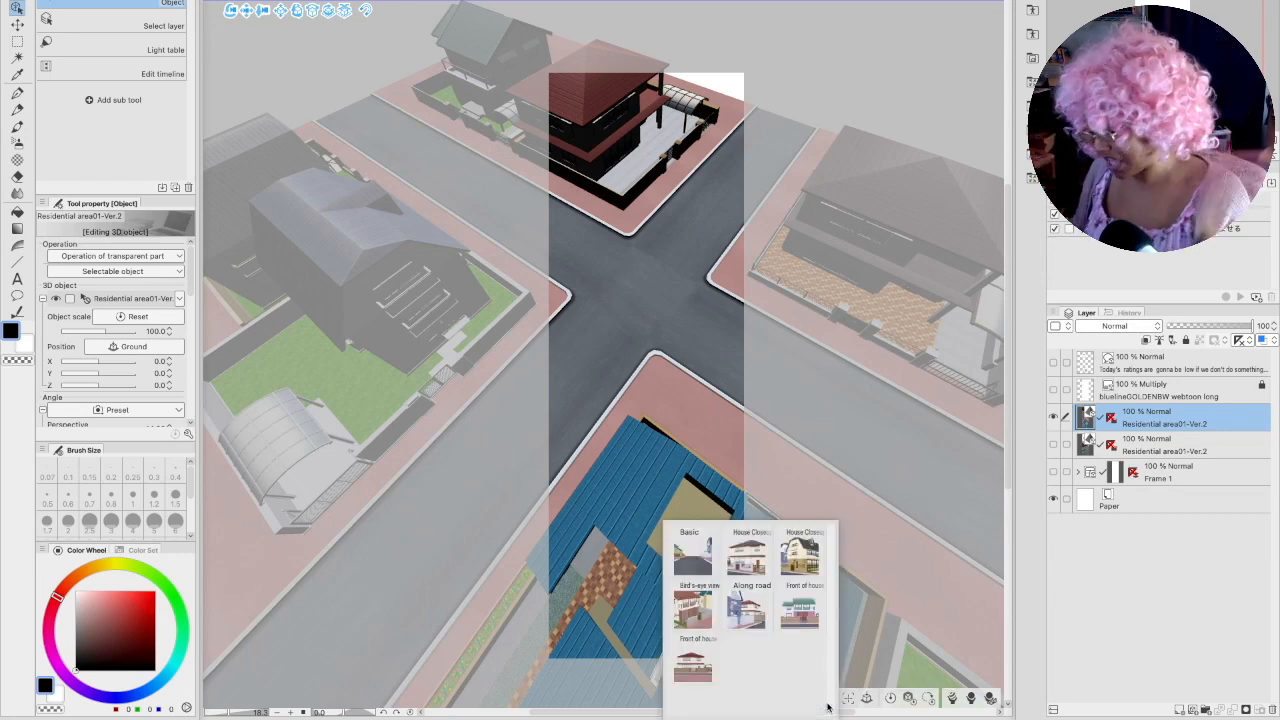
{"action": "left_click", "coordinate": [753, 567]}
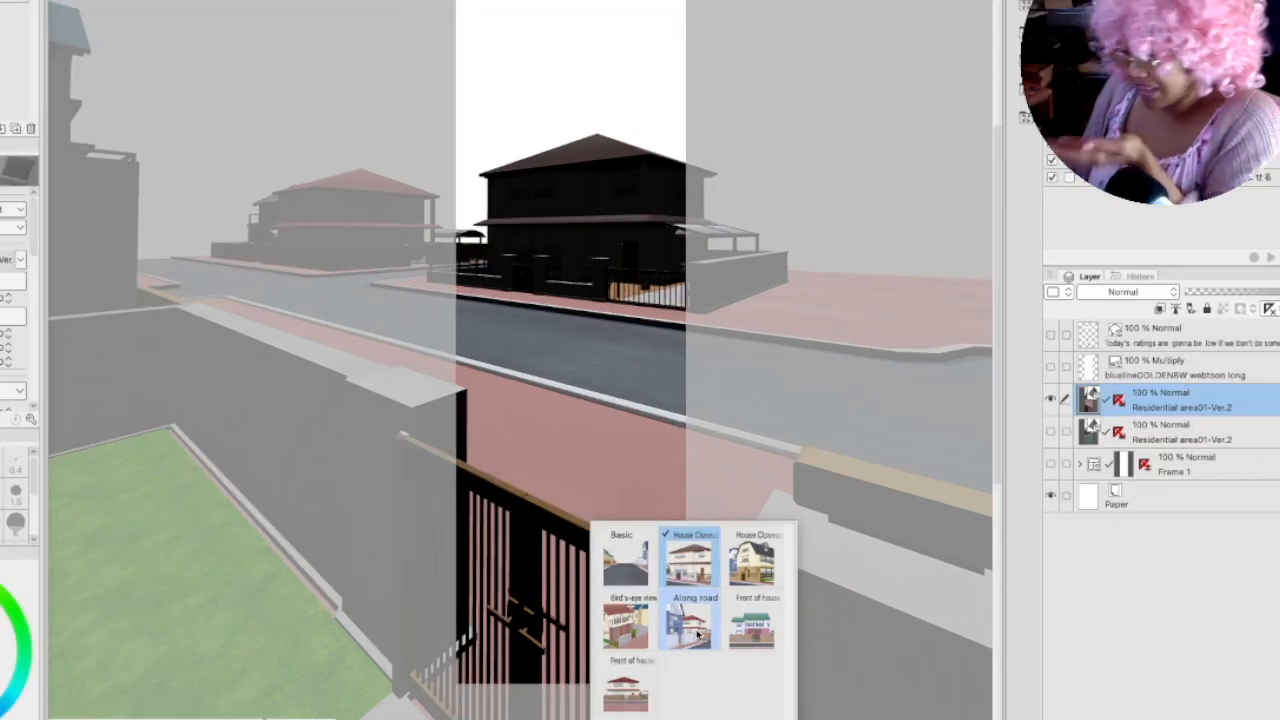
{"action": "left_click", "coordinate": [753, 617]}
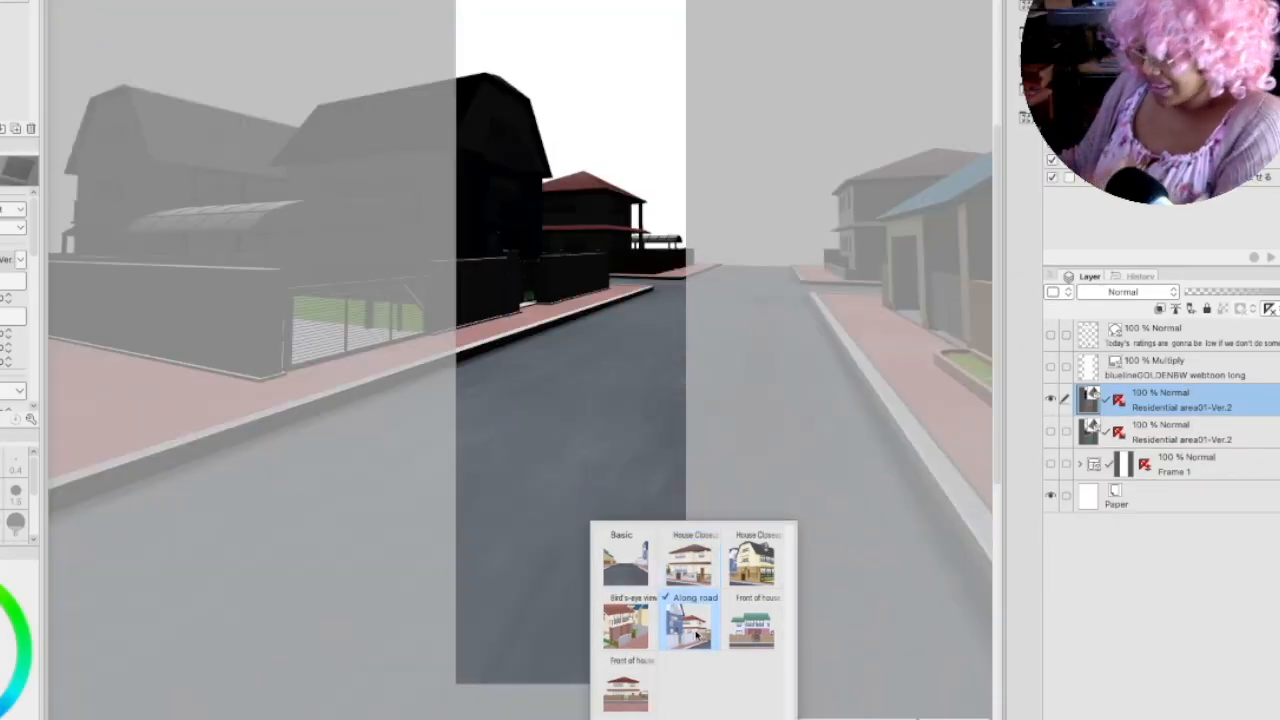
{"action": "left_click", "coordinate": [752, 562]}
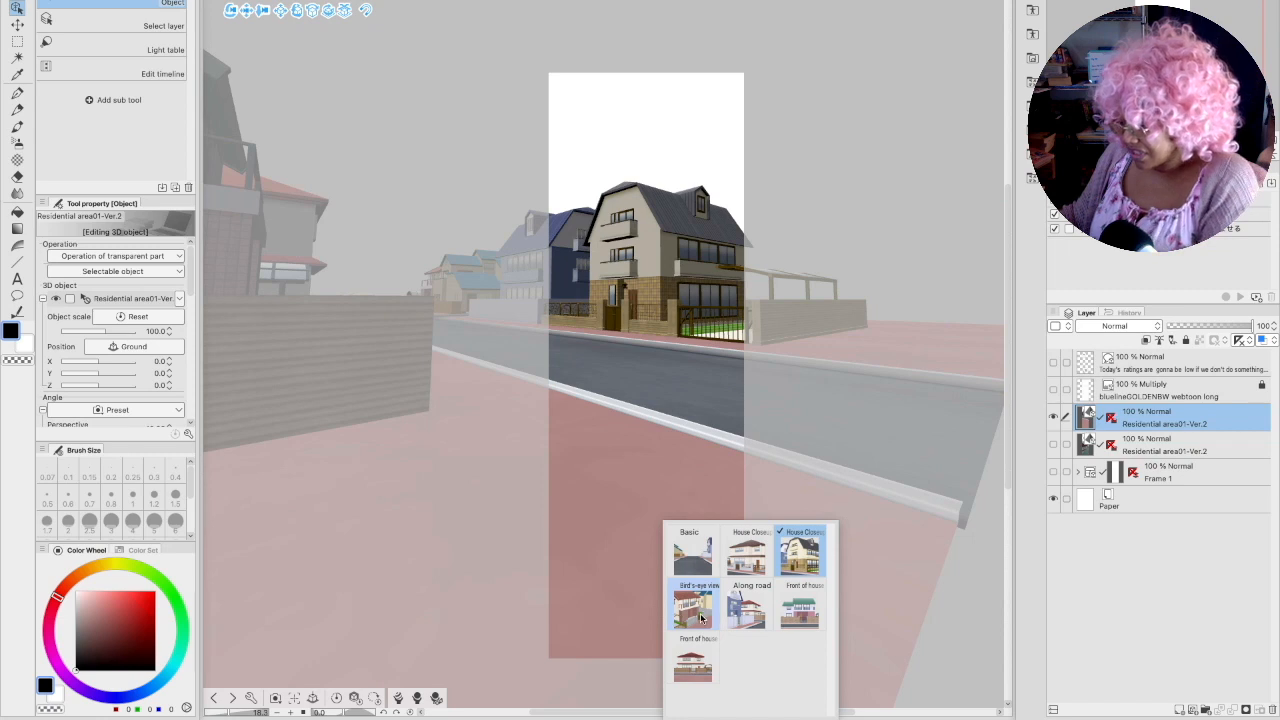
{"action": "left_click", "coordinate": [636, 630]}
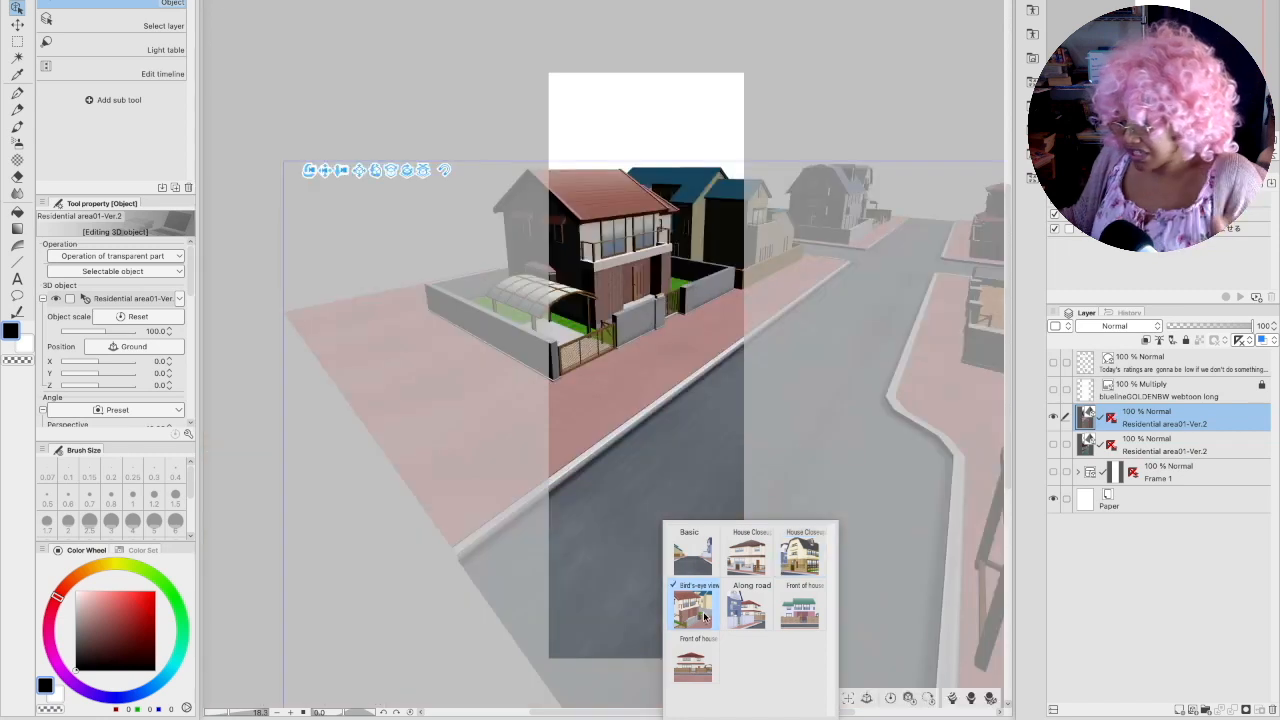
{"action": "left_click", "coordinate": [697, 667]}
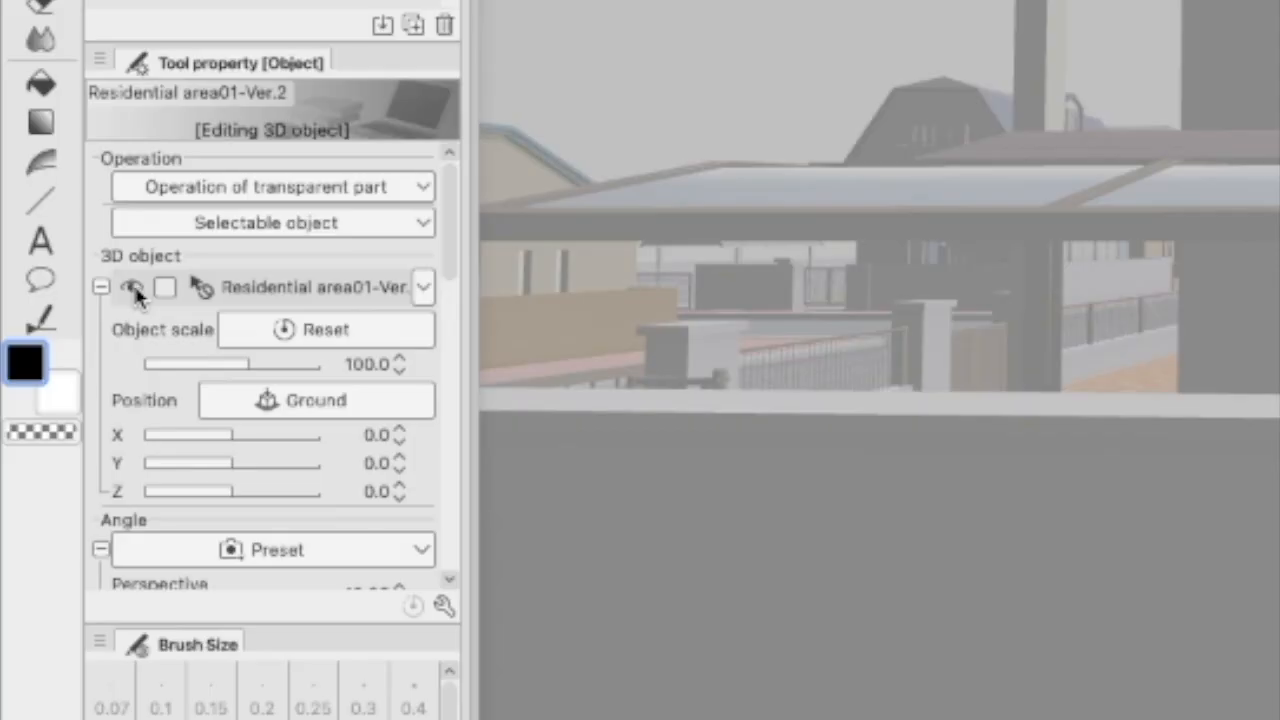
- Toggle the 3D object's visibility off and on to compare the canvas with and without the front-of-house view
{"action": "left_click", "coordinate": [131, 287]}
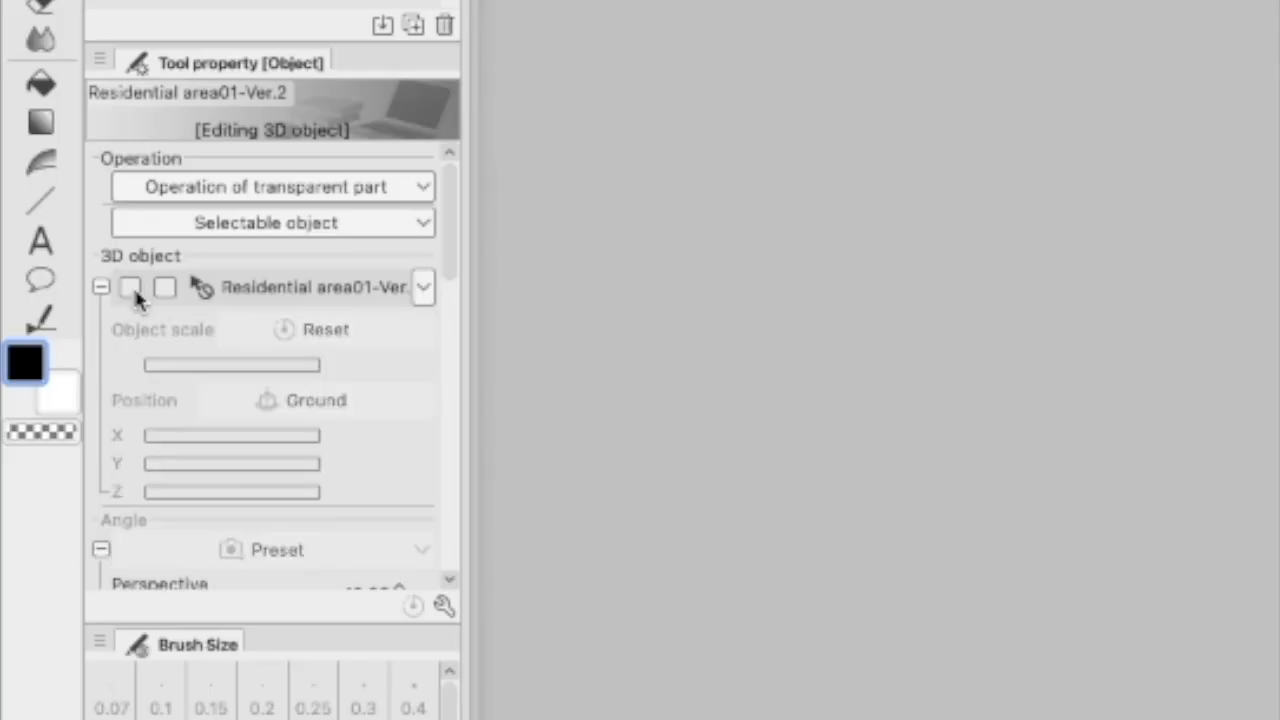
{"action": "left_click", "coordinate": [131, 287]}
{"action": "left_click", "coordinate": [131, 287]}
{"action": "left_click", "coordinate": [131, 287]}
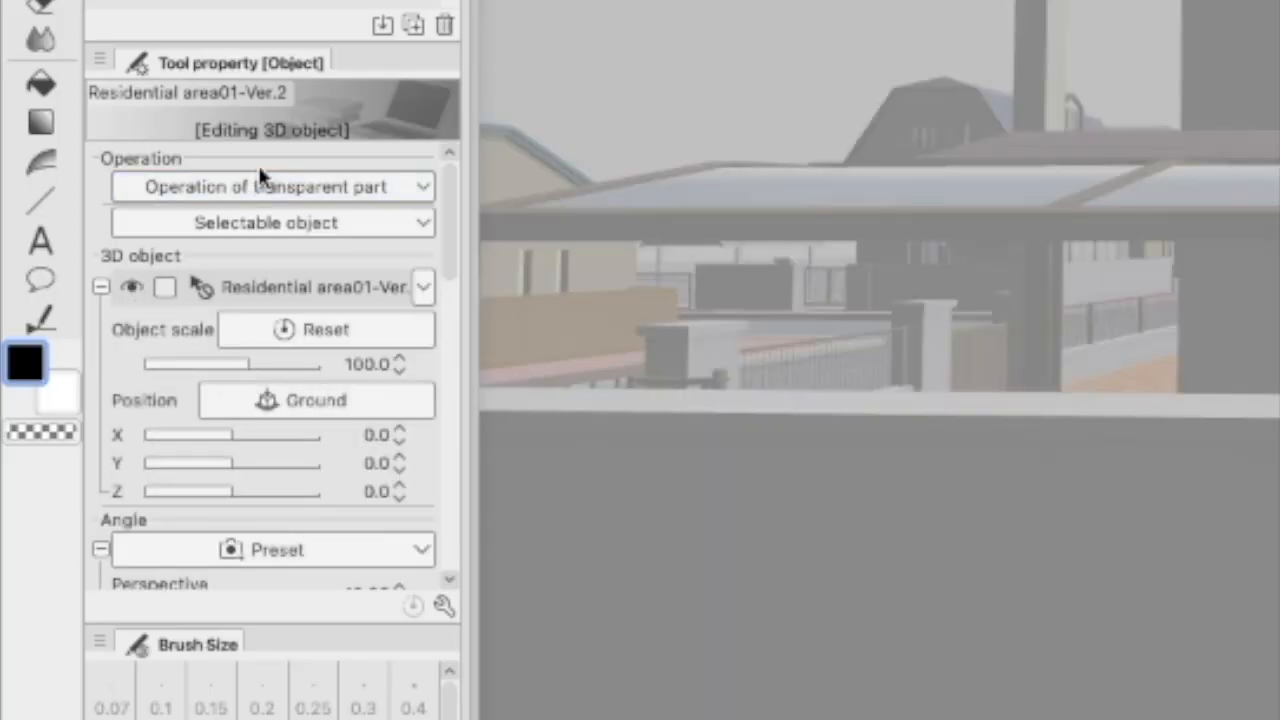
- Aim the model's light source so it illuminates the front of the house, and switch Apply light source off and back on
{"action": "left_click", "coordinate": [425, 287]}
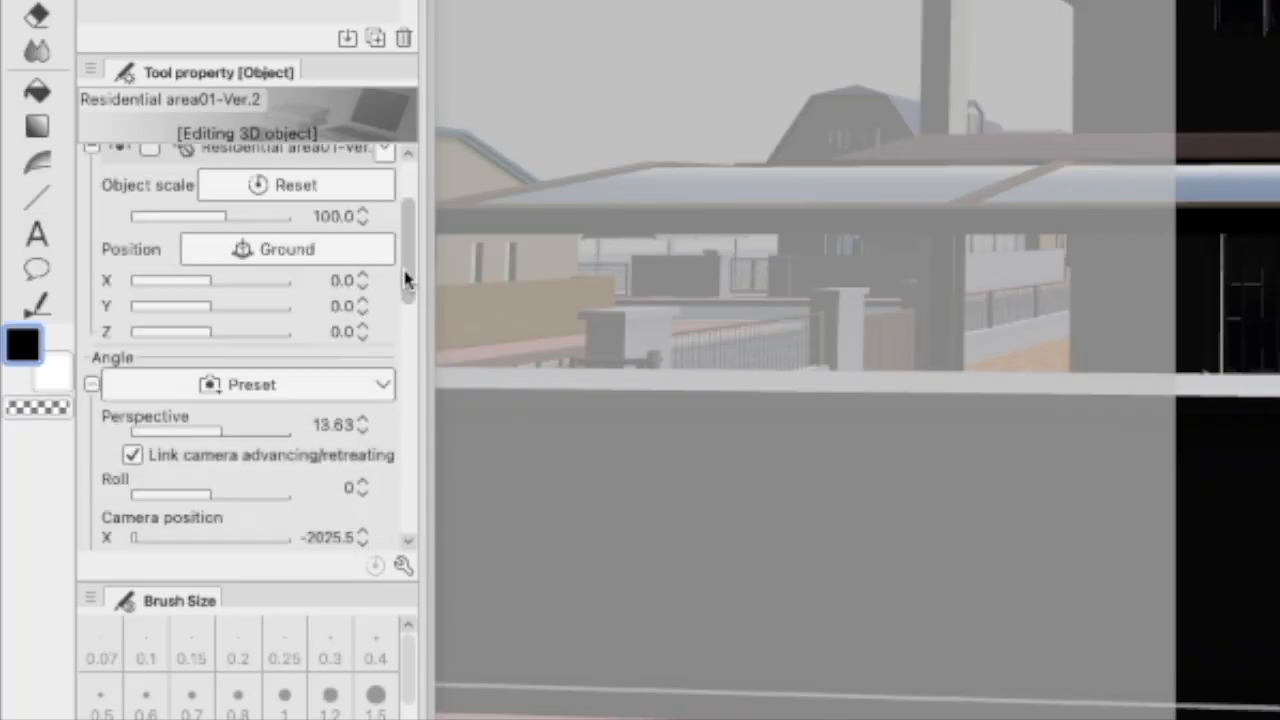
{"action": "left_click_drag", "start_coordinate": [406, 277], "coordinate": [407, 435]}
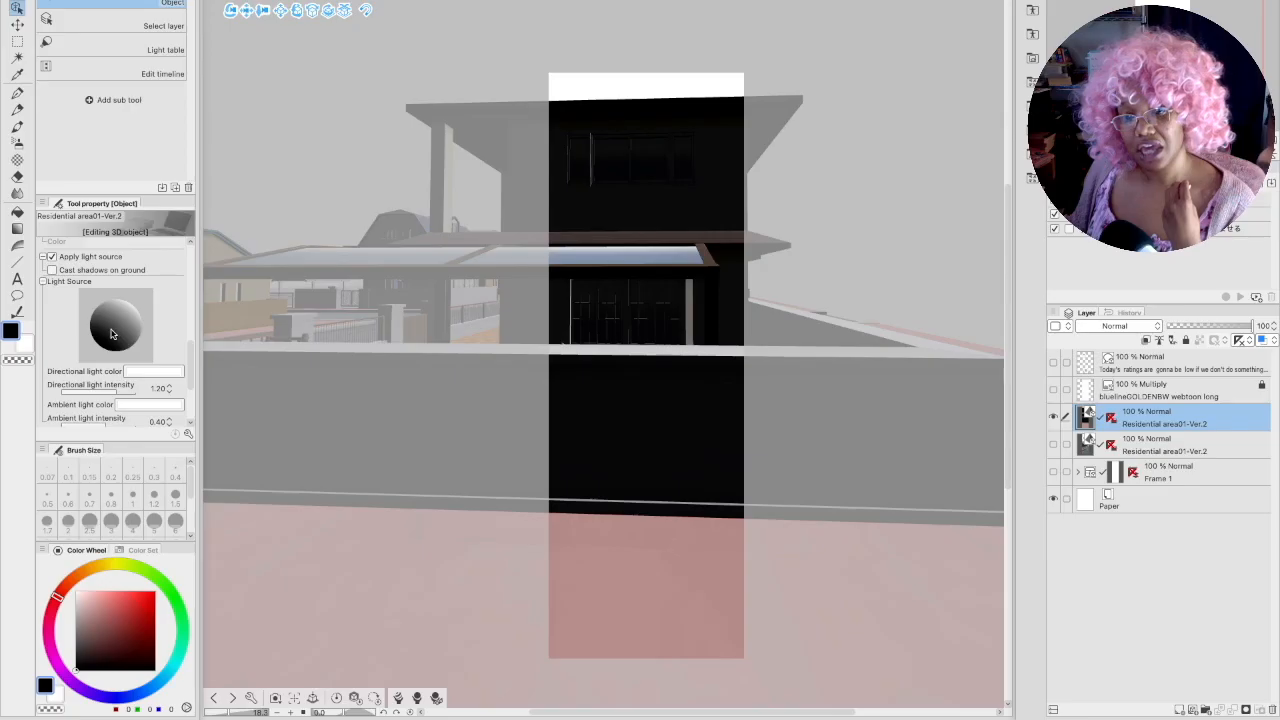
{"action": "left_click_drag", "start_coordinate": [258, 340], "coordinate": [152, 396]}
{"action": "left_click_drag", "start_coordinate": [71, 352], "coordinate": [62, 353]}
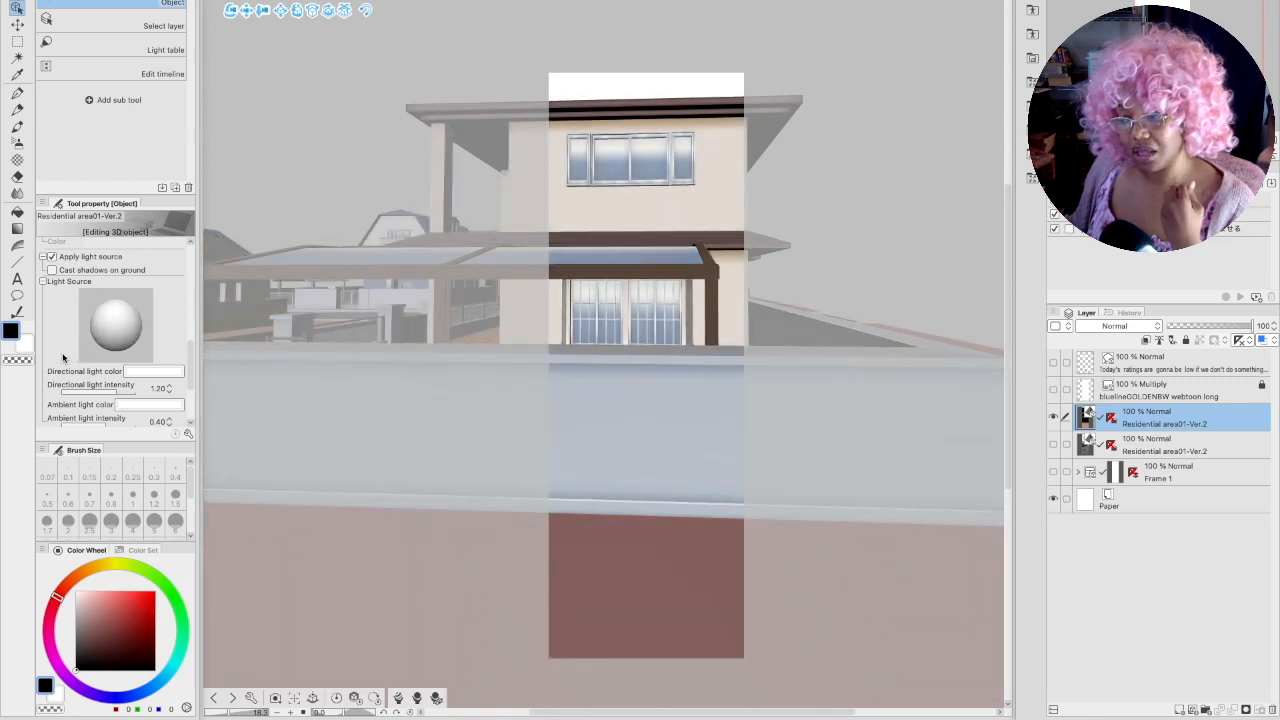
{"action": "left_click", "coordinate": [51, 257]}
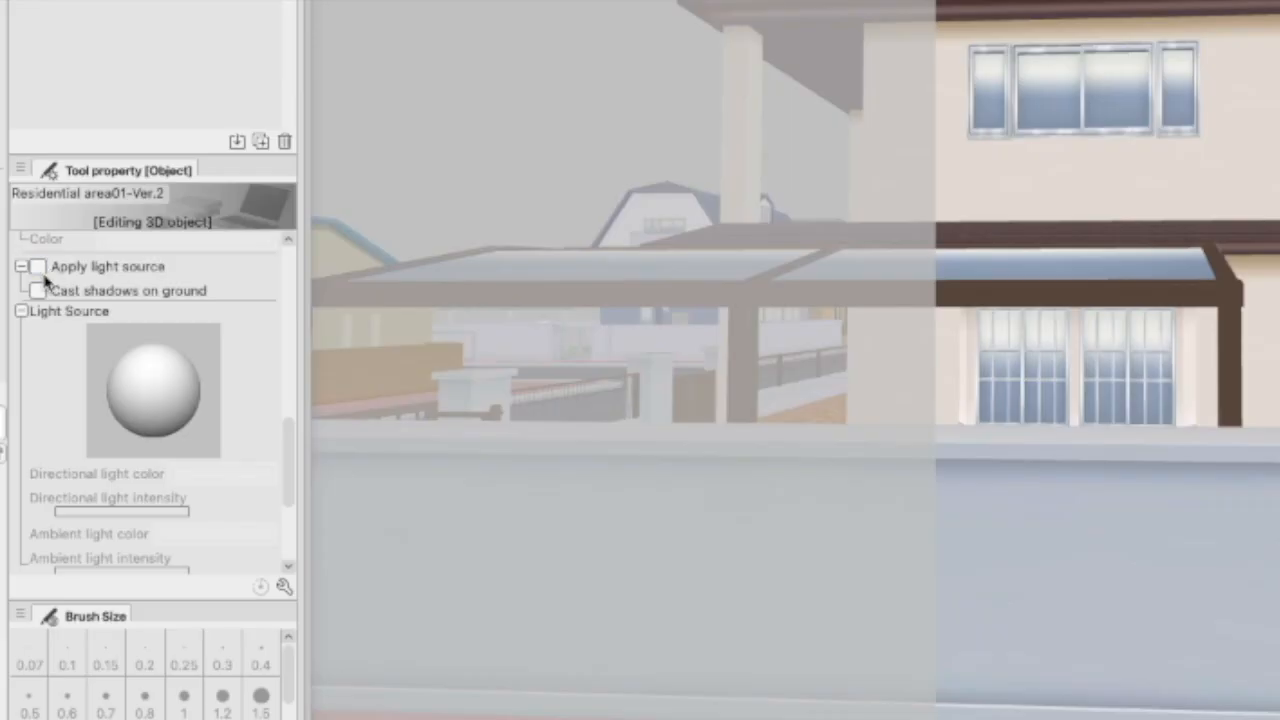
{"action": "left_click", "coordinate": [52, 258]}
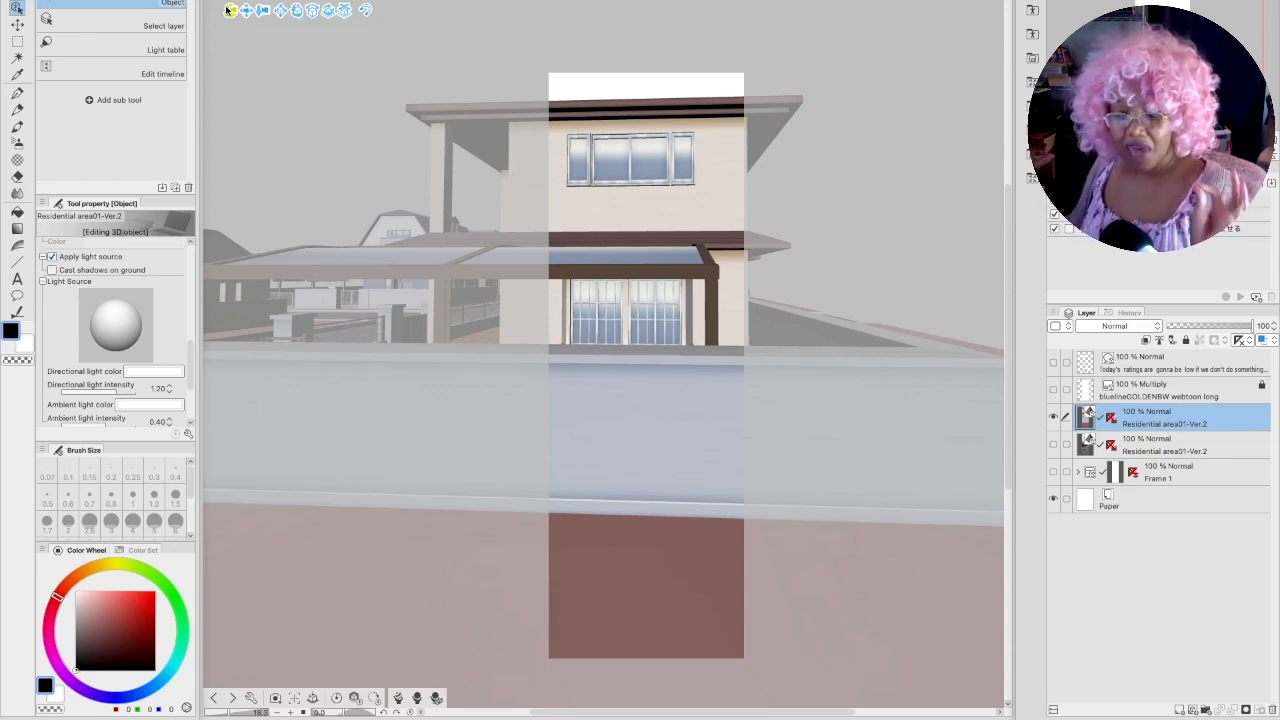
- Orbit and pan the camera from the house front over the rooftops and through the lit neighbourhood
{"action": "left_click_drag", "start_coordinate": [231, 15], "coordinate": [318, 51]}
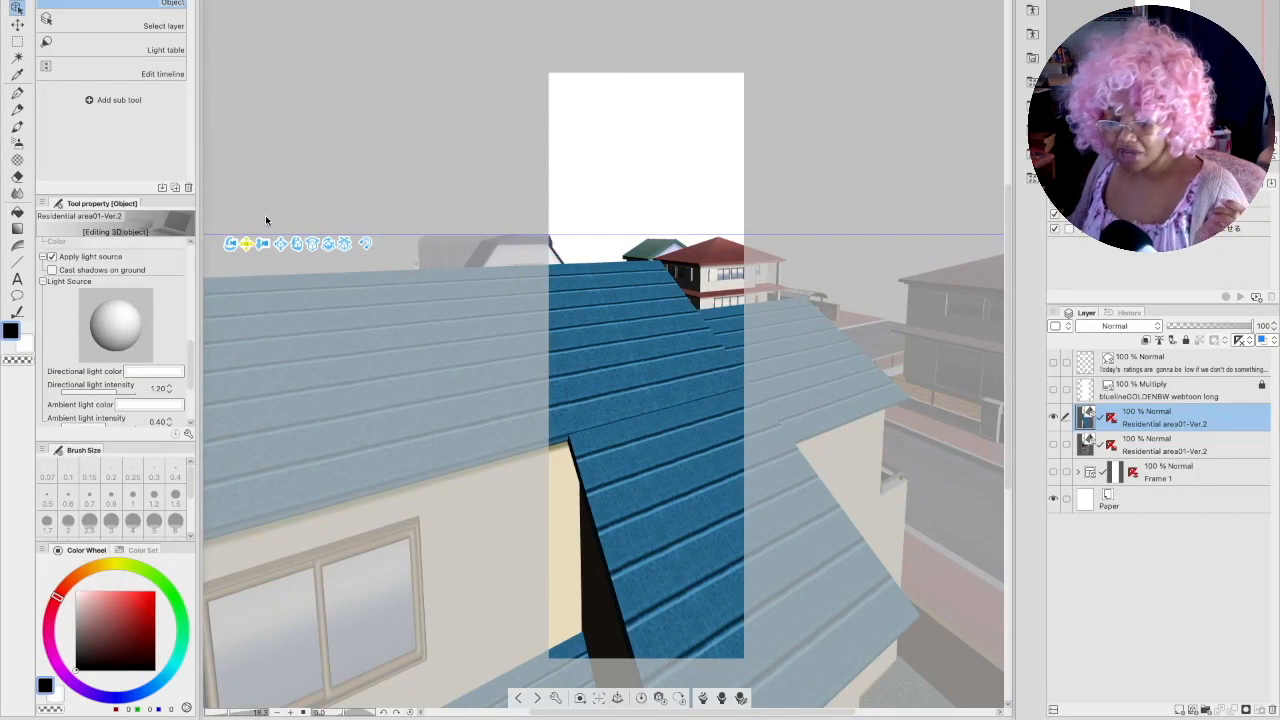
{"action": "left_click_drag", "start_coordinate": [265, 218], "coordinate": [256, 264]}
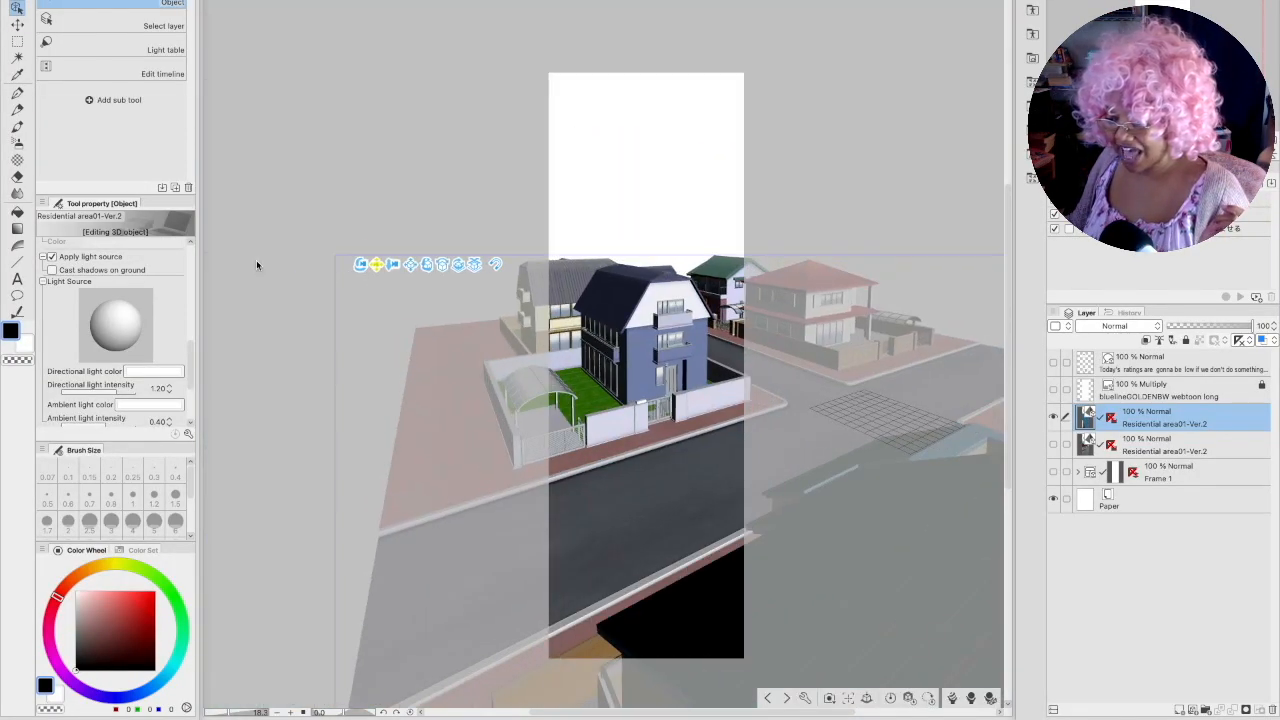
{"action": "left_click_drag", "start_coordinate": [358, 264], "coordinate": [270, 220]}
{"action": "left_click_drag", "start_coordinate": [262, 225], "coordinate": [308, 259]}
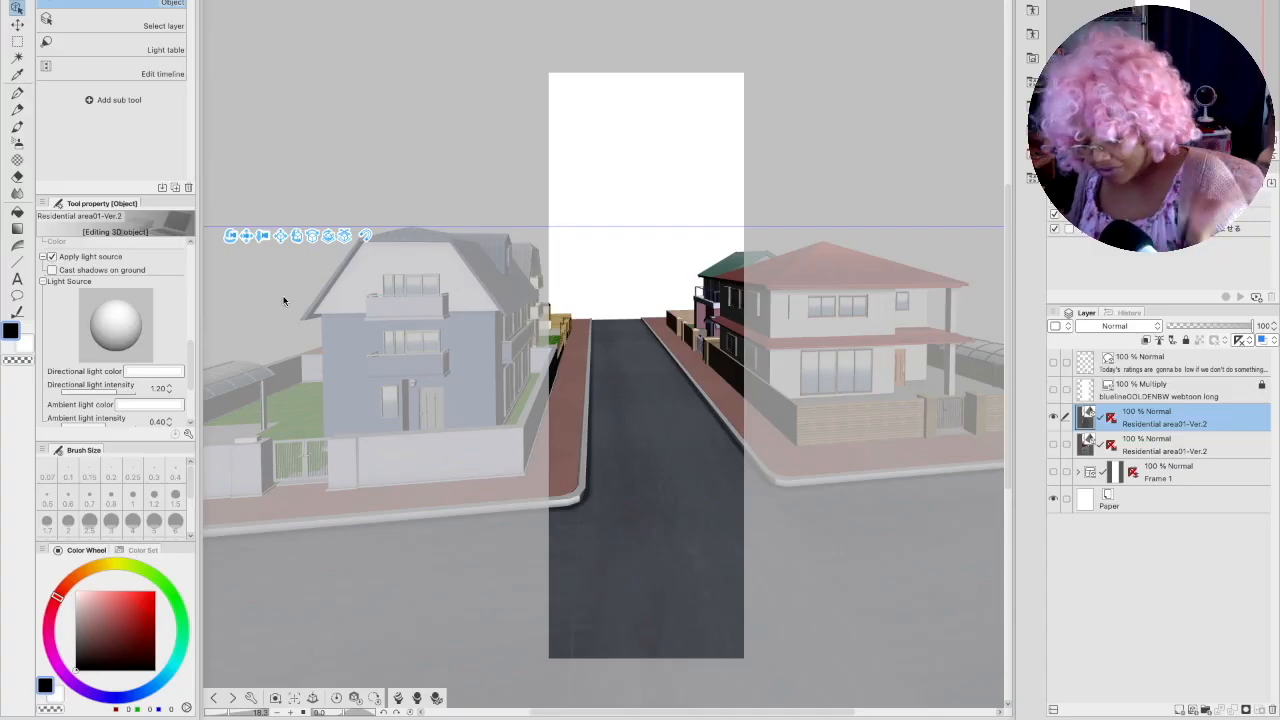
- Apply the Bird's-eye view camera preset to the residential area model
{"action": "left_click", "coordinate": [275, 697]}
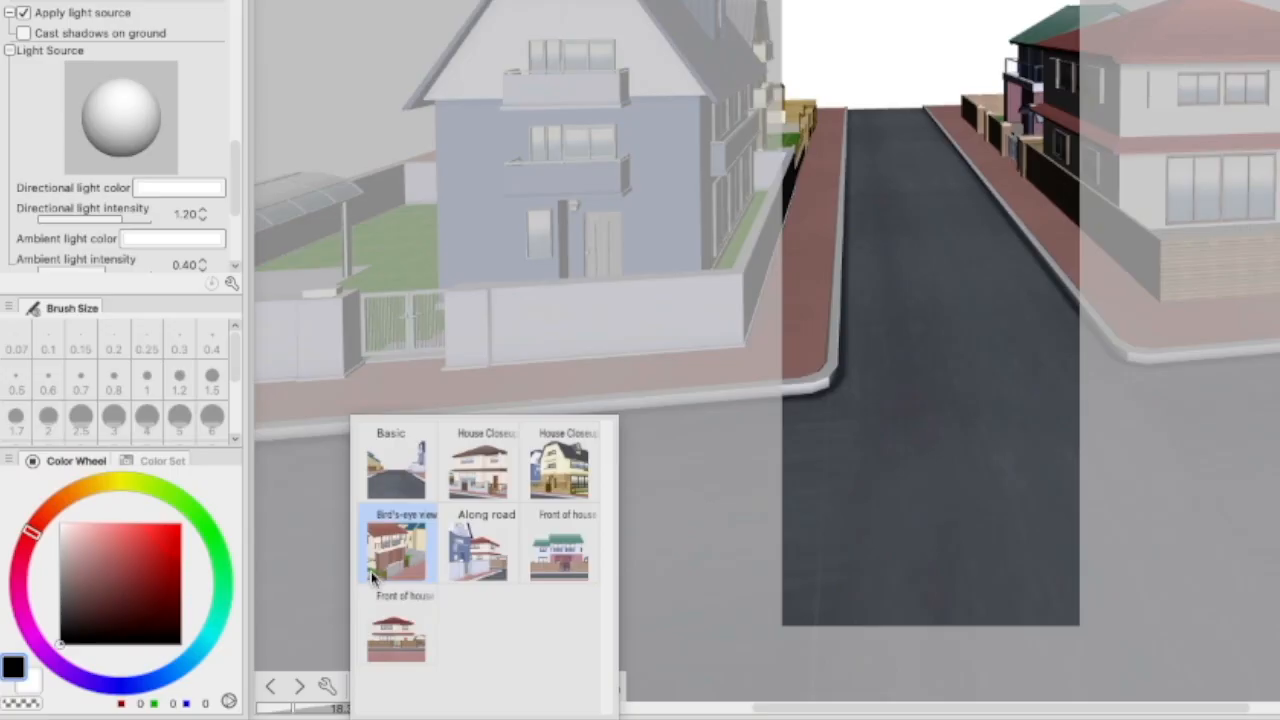
{"action": "left_click", "coordinate": [283, 622]}
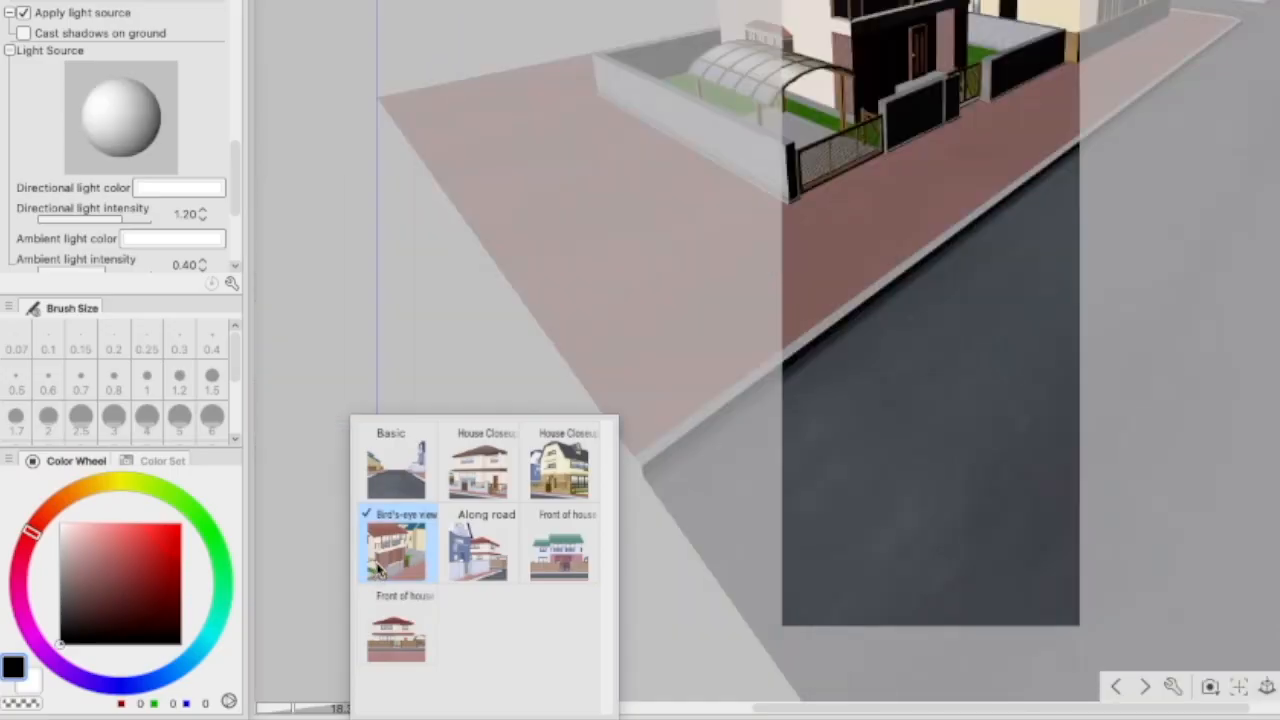